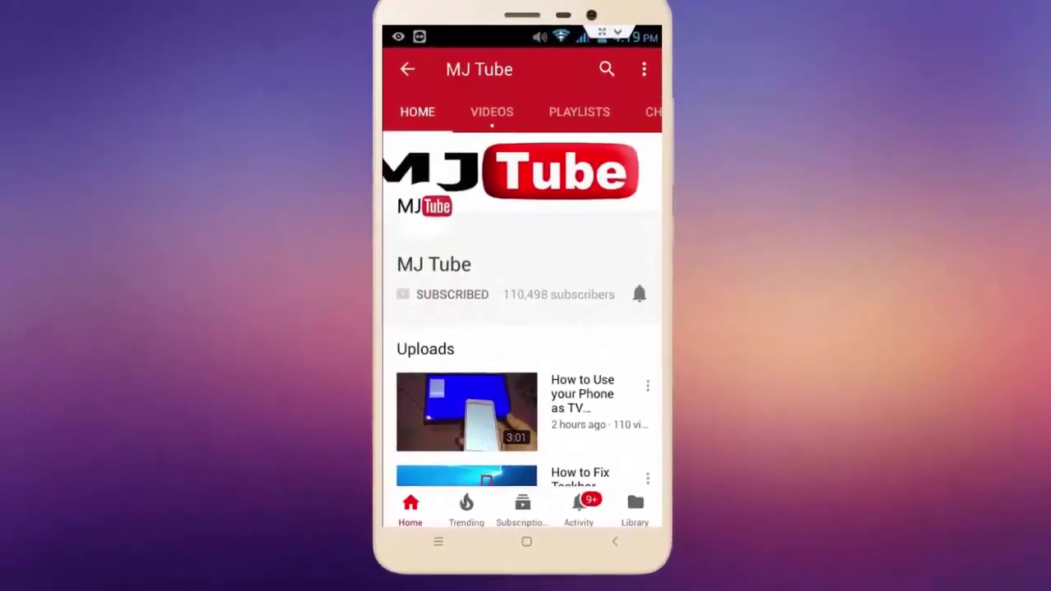
- Refresh the desktop and restore the Chrome window with the checkdiskgui search results
{"action": "left_click", "coordinate": [639, 294]}
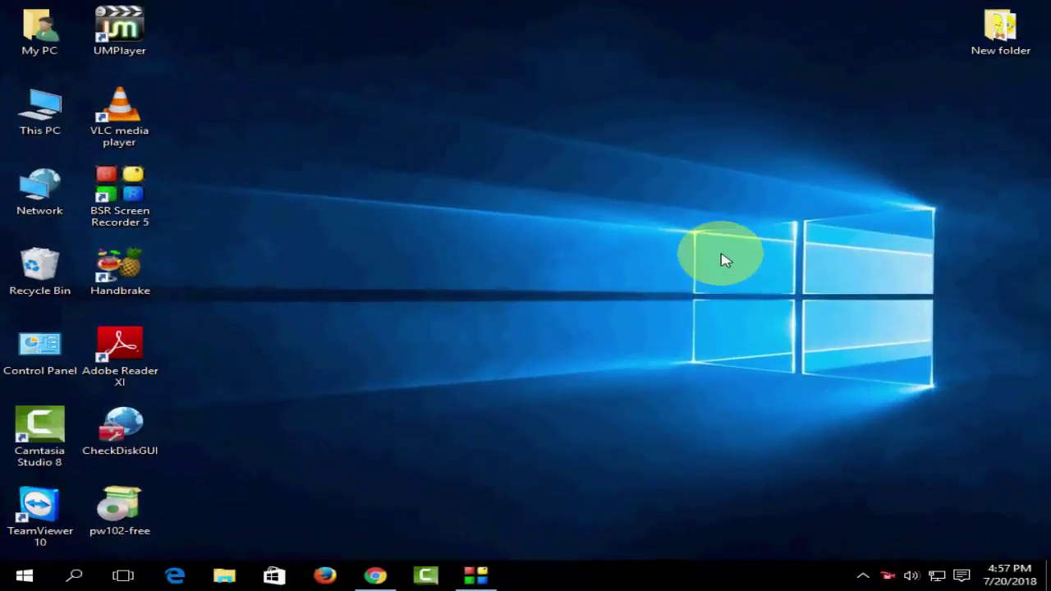
{"action": "right_click", "coordinate": [722, 261]}
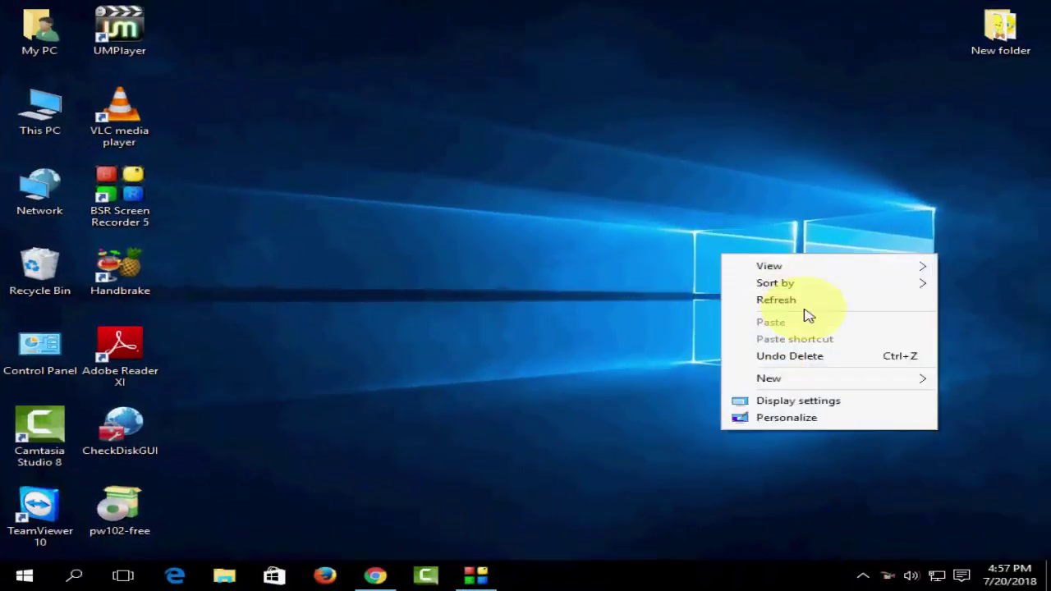
{"action": "left_click", "coordinate": [807, 301]}
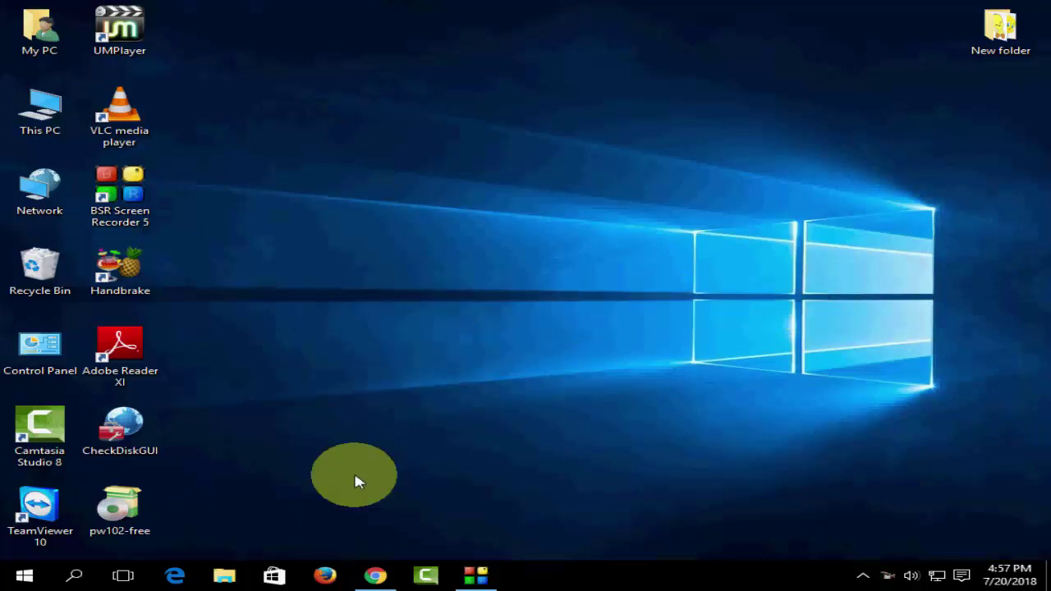
{"action": "left_click", "coordinate": [367, 579]}
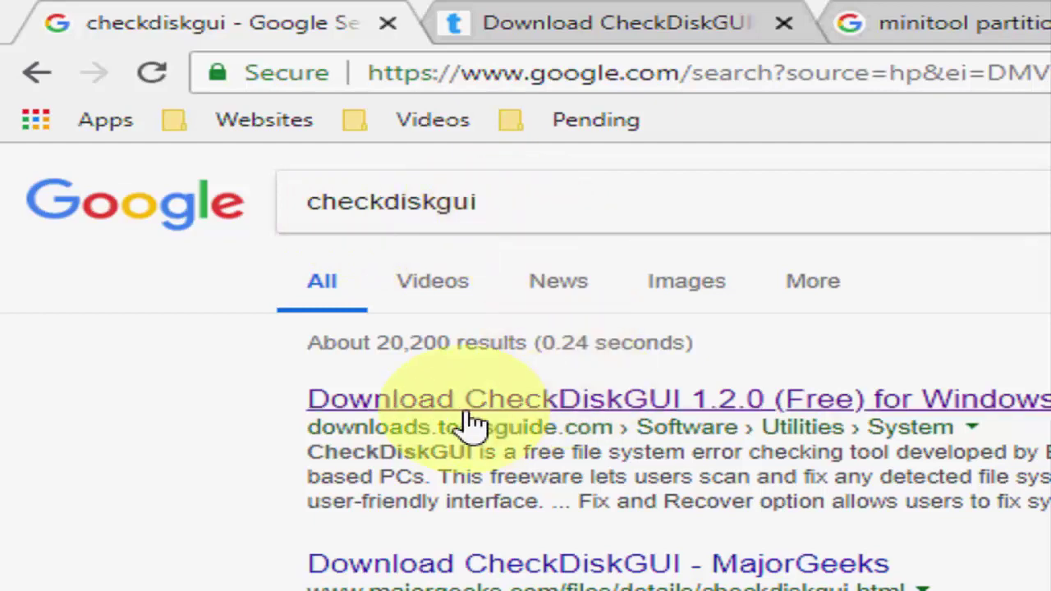
- Open the first result, Tom's Guide's CheckDiskGUI 1.2.0 download page, in a new tab and view it
{"action": "left_click", "coordinate": [532, 410]}
{"action": "left_click", "coordinate": [605, 434]}
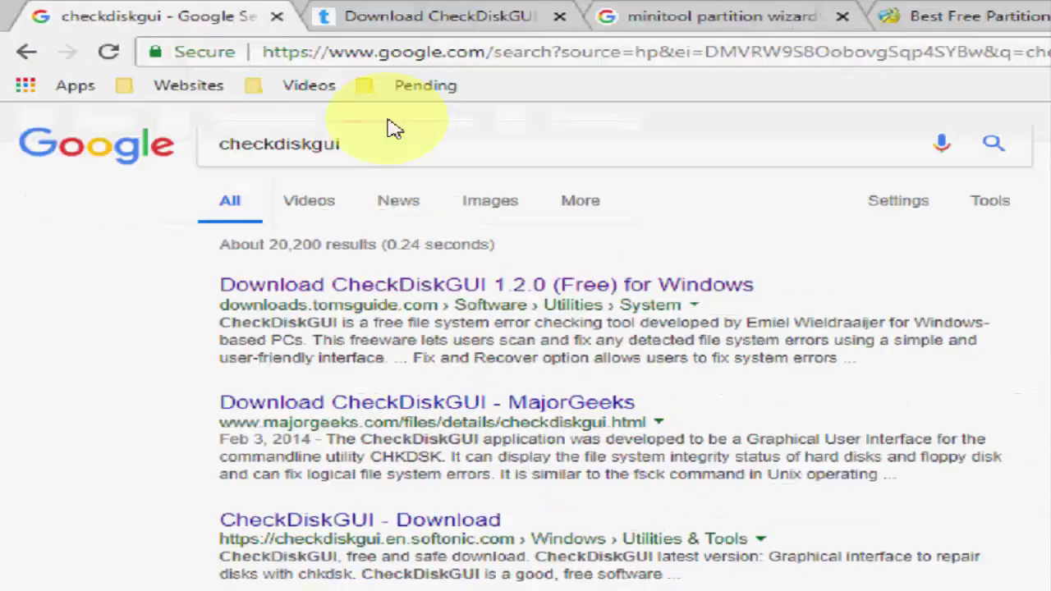
{"action": "left_click", "coordinate": [559, 30]}
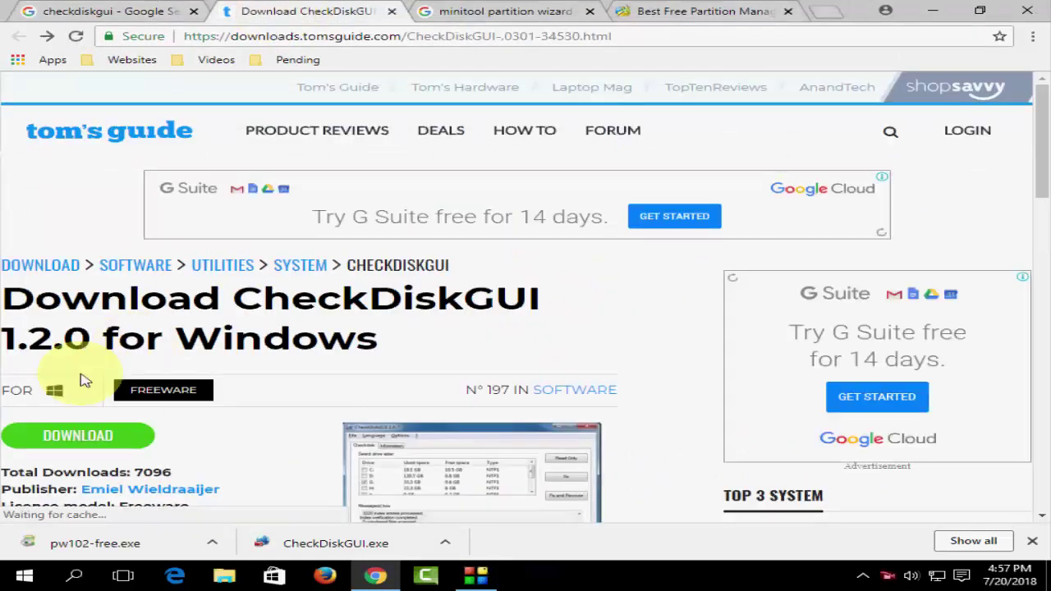
- Download CheckDiskGUI and launch it from the desktop
{"action": "left_click", "coordinate": [38, 432]}
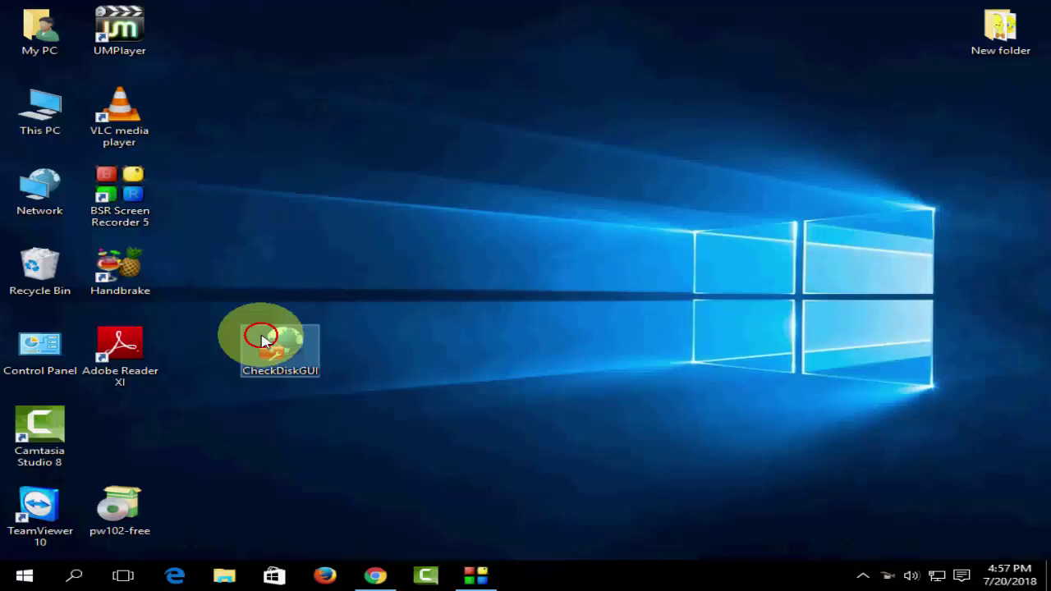
{"action": "double_click", "coordinate": [263, 341]}
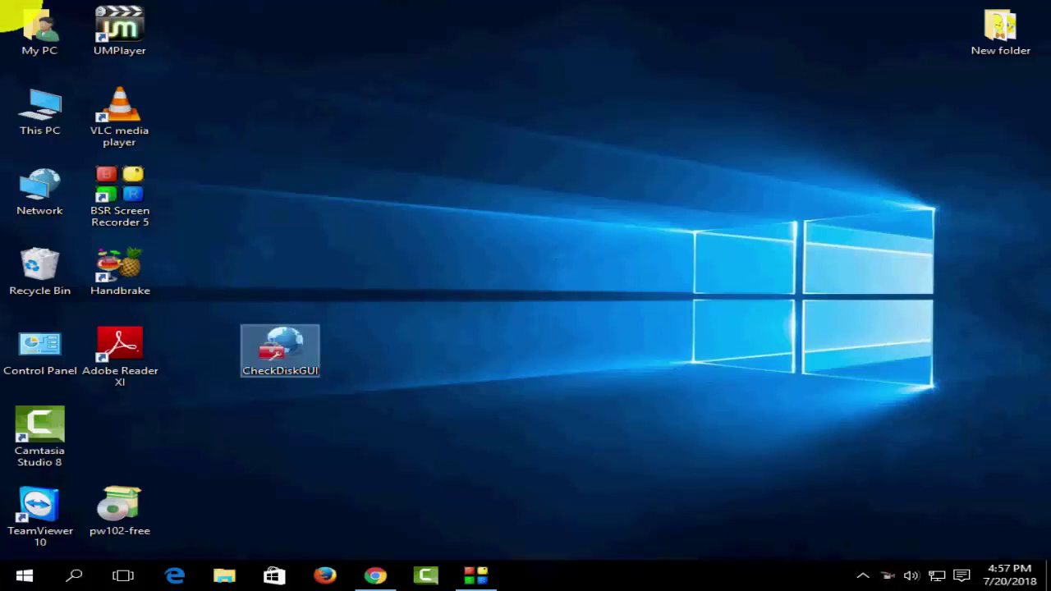
{"action": "left_click", "coordinate": [378, 238]}
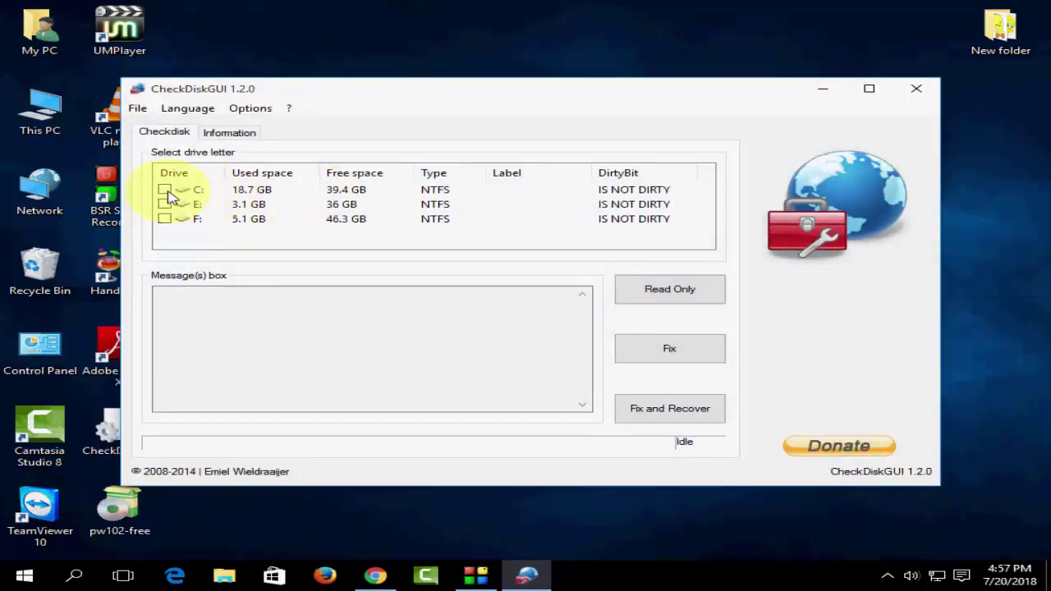
- Adjust the drive checkboxes so only drive F: is marked for checking
{"action": "left_click", "coordinate": [164, 203]}
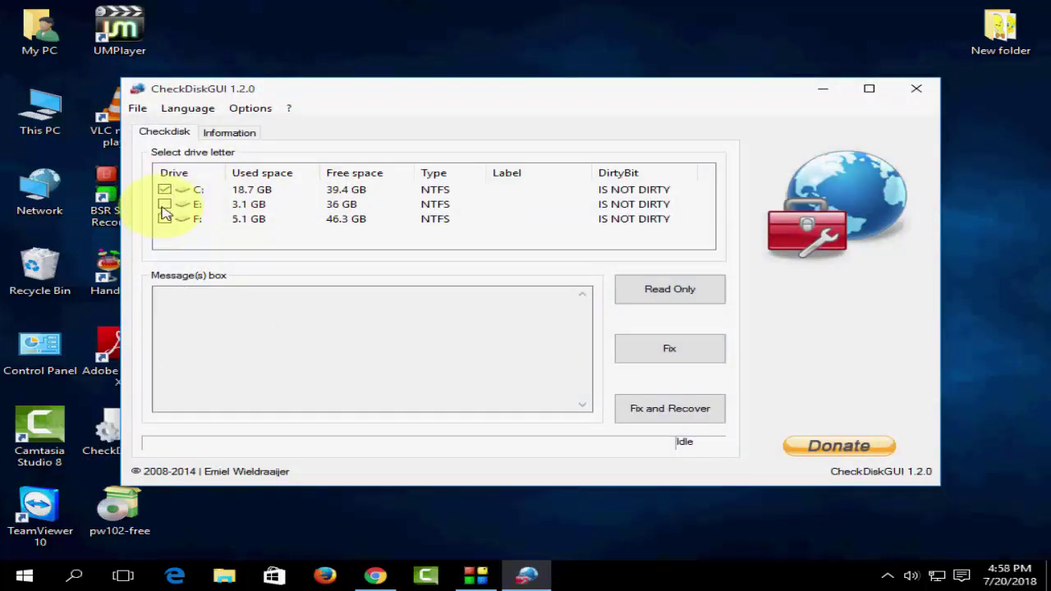
{"action": "left_click", "coordinate": [164, 218]}
{"action": "left_click", "coordinate": [165, 219]}
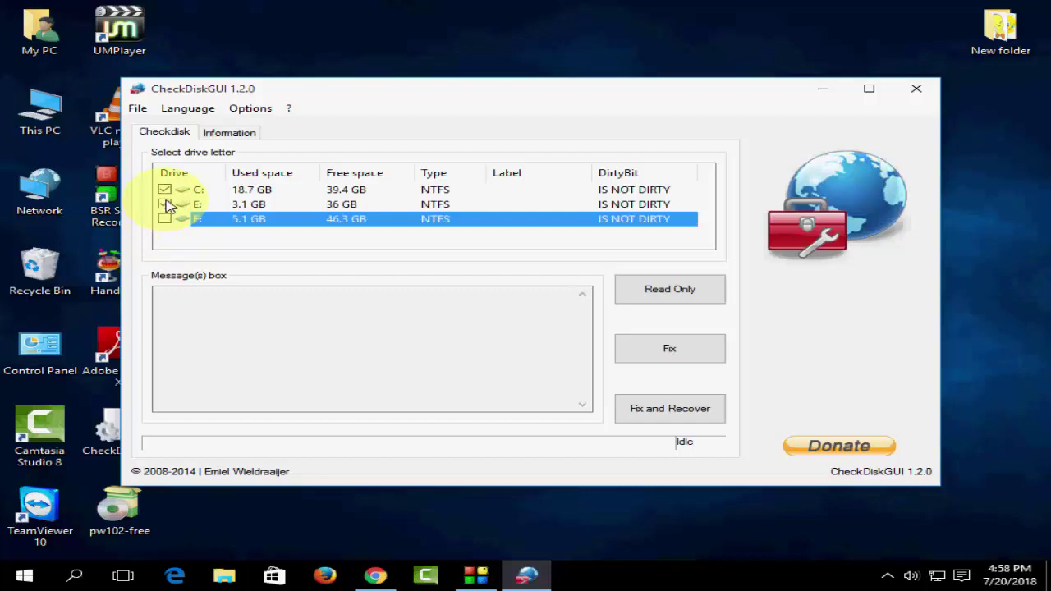
{"action": "left_click", "coordinate": [164, 203]}
{"action": "left_click", "coordinate": [164, 219]}
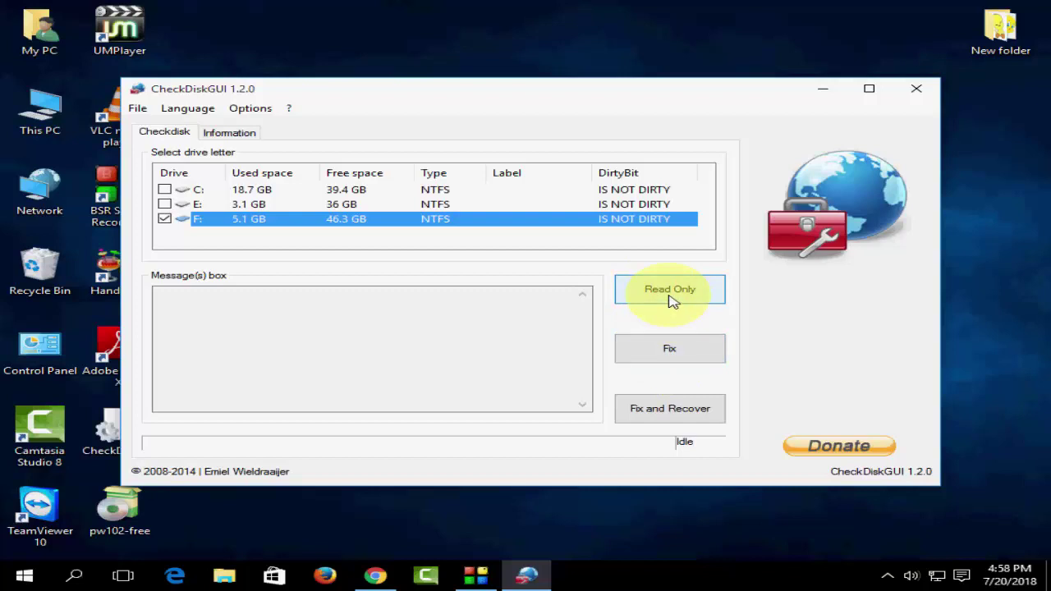
- Run a Read Only checkdisk scan and wait until the log reports completion
{"action": "left_click", "coordinate": [670, 296]}
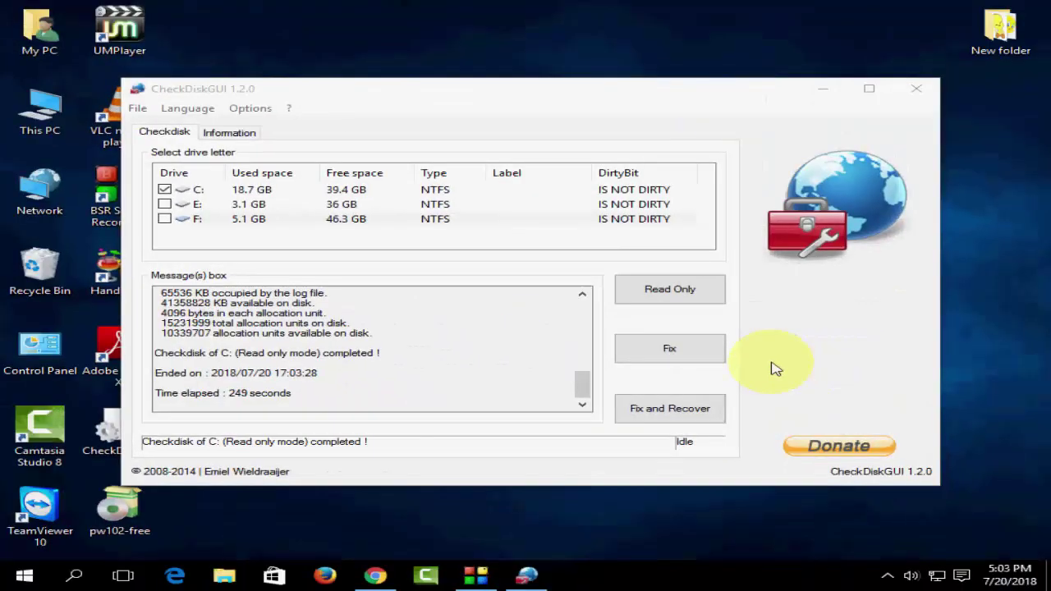
- Start a Fix-mode check of C: and move the restart-scheduling prompt aside
{"action": "left_click", "coordinate": [698, 354]}
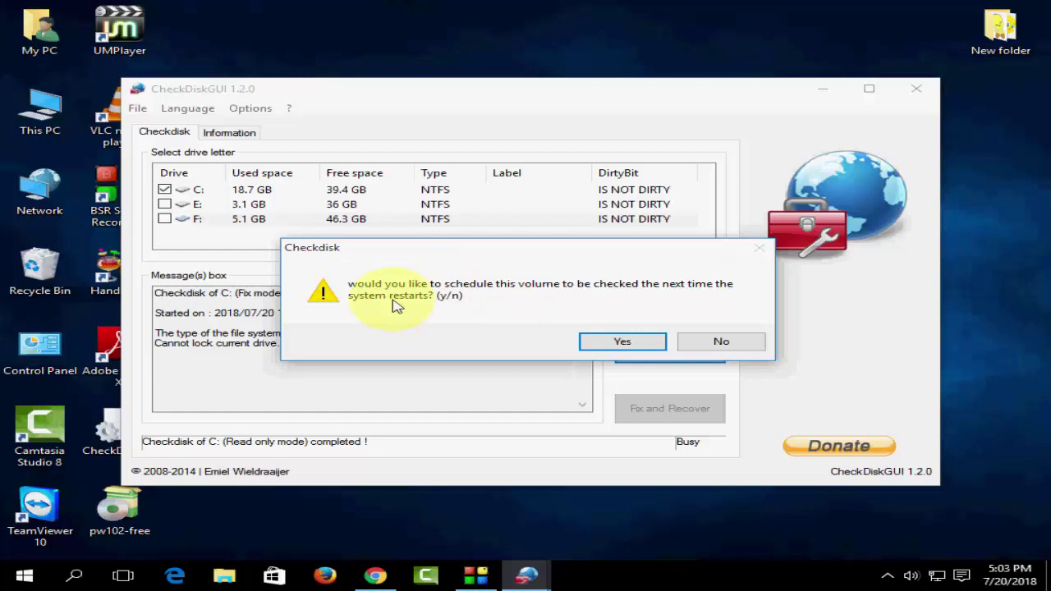
{"action": "left_click_drag", "start_coordinate": [391, 257], "coordinate": [359, 241]}
- Decline scheduling the check at next restart, then refresh the desktop
{"action": "left_click", "coordinate": [689, 325]}
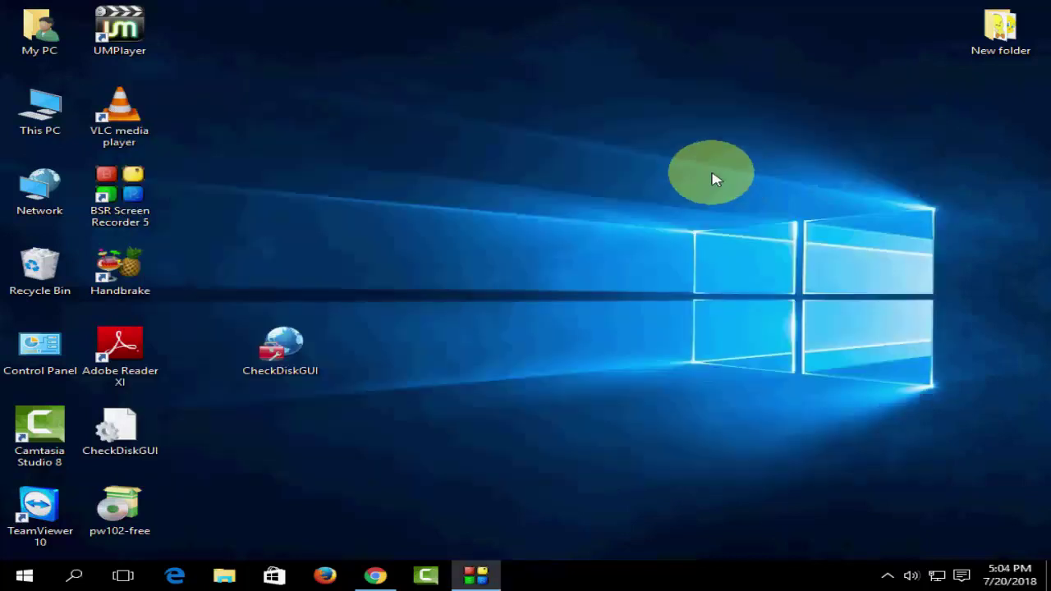
{"action": "right_click", "coordinate": [605, 165]}
{"action": "left_click", "coordinate": [654, 211]}
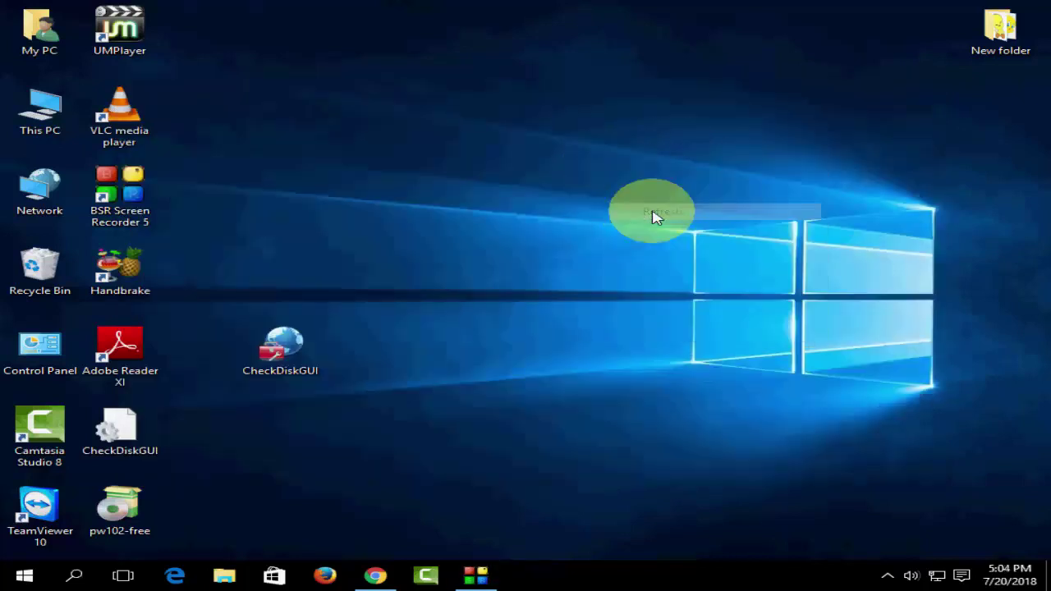
- Restore Chrome and open the Best Free Partition Manager result from the minitool partition wizard results in a new tab
{"action": "left_click", "coordinate": [376, 572]}
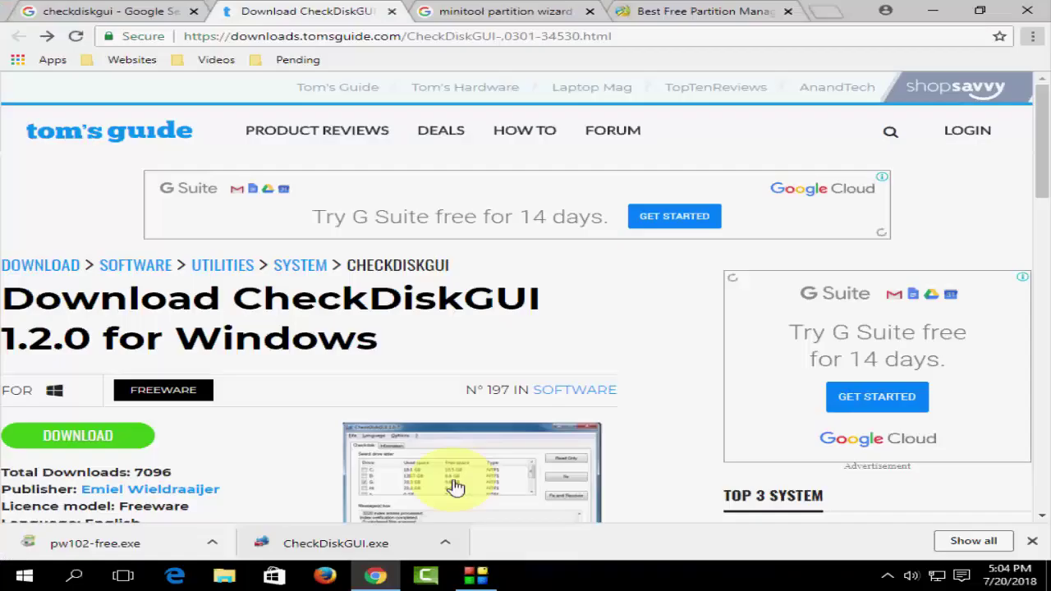
{"action": "left_click", "coordinate": [458, 17]}
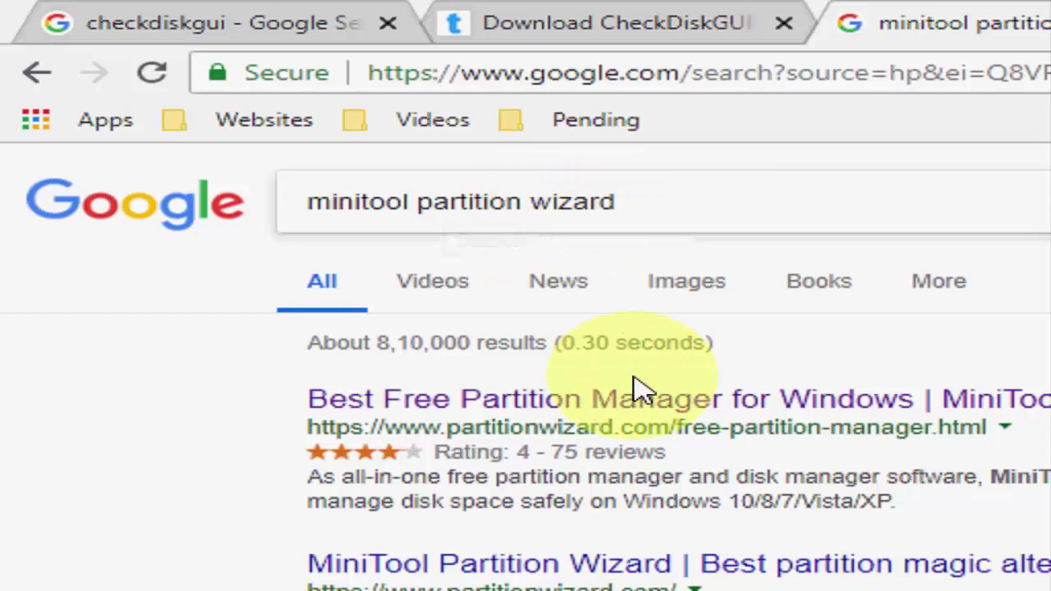
{"action": "middle_click", "coordinate": [681, 402]}
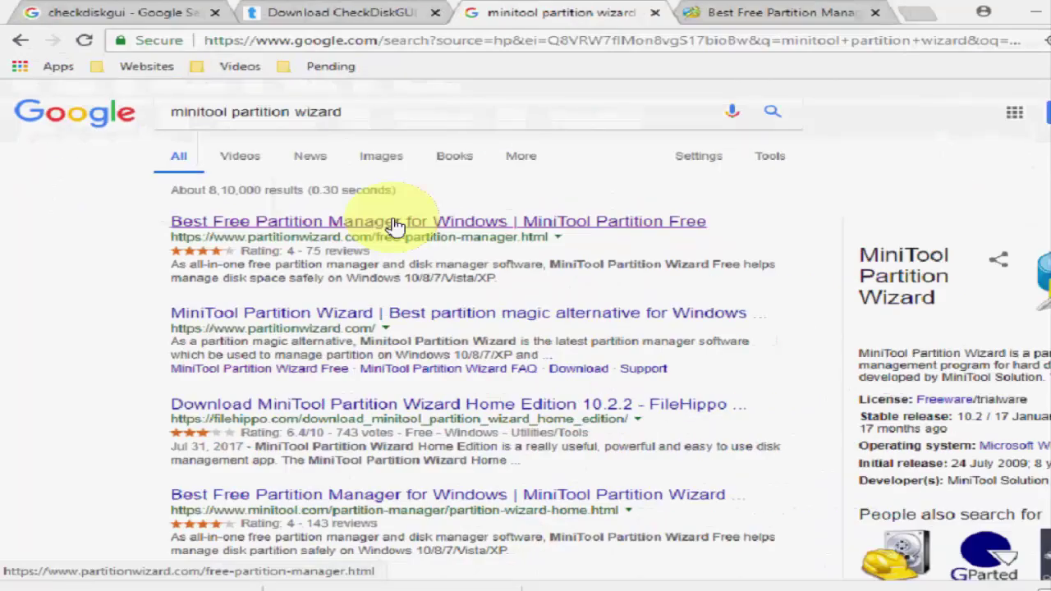
{"action": "key", "text": "ctrl+Tab"}
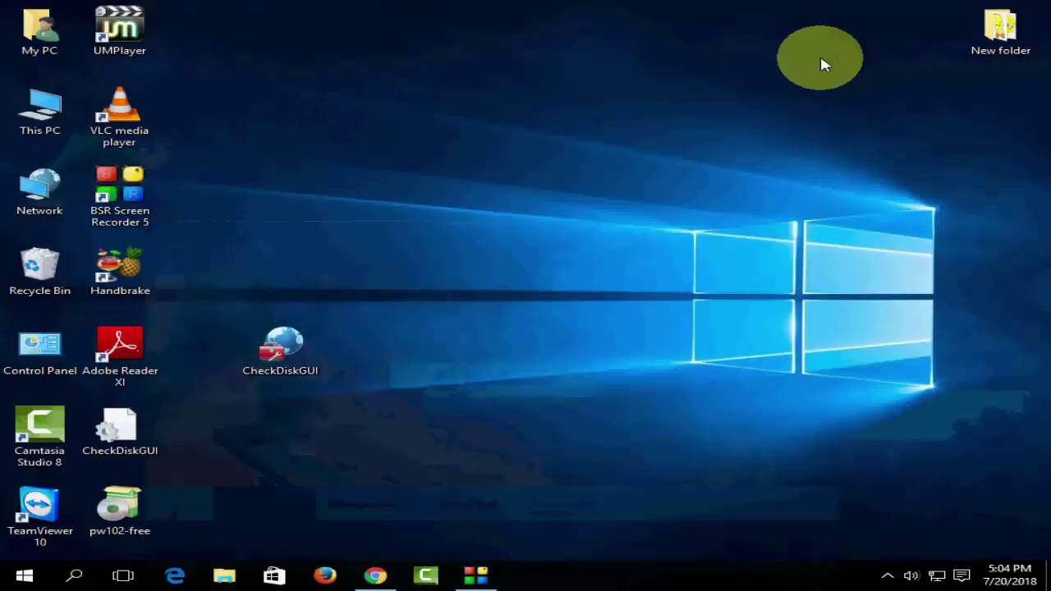
- Run pw102-free setup, accept the license, and keep the default location, Start Menu folder and tasks
{"action": "left_click", "coordinate": [140, 494]}
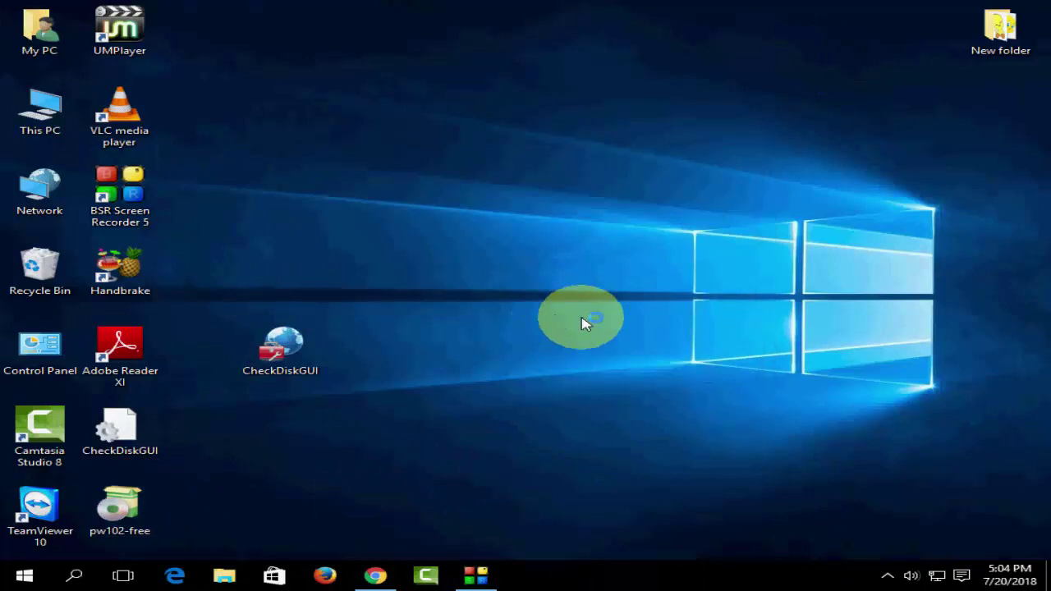
{"action": "left_click", "coordinate": [540, 325]}
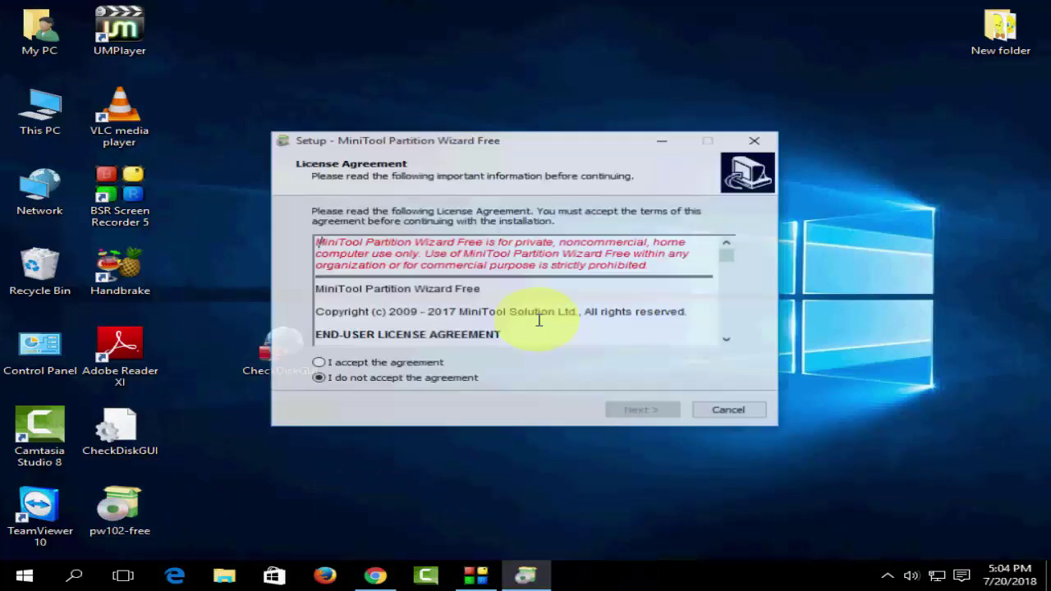
{"action": "left_click", "coordinate": [420, 369]}
{"action": "left_click", "coordinate": [634, 413]}
{"action": "left_click", "coordinate": [633, 415]}
{"action": "left_click", "coordinate": [633, 415]}
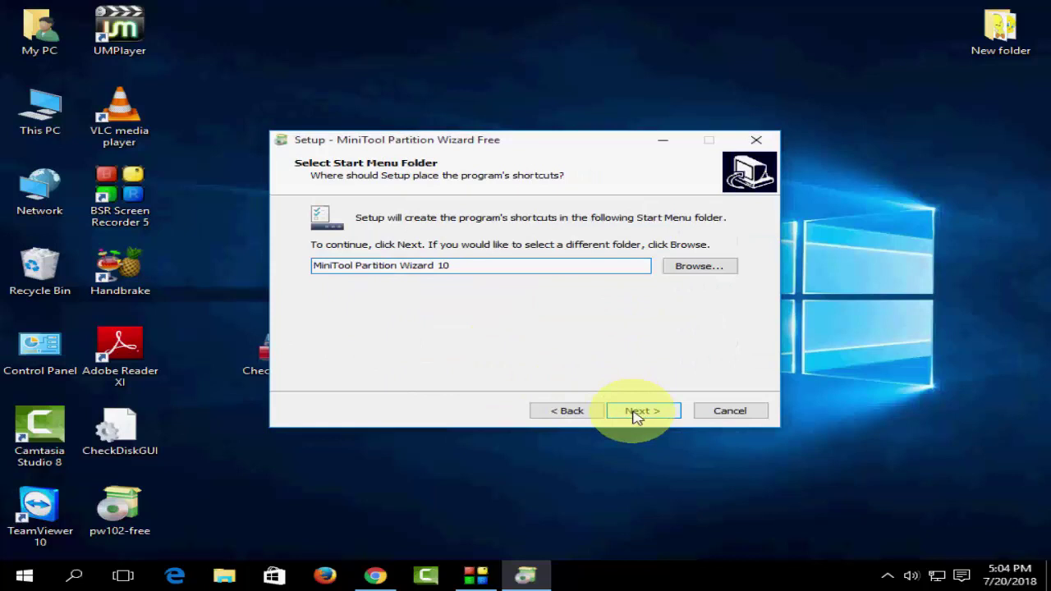
{"action": "left_click", "coordinate": [633, 414]}
- Untick the bundled Opera browser, install MiniTool Partition Wizard, and finish setup
{"action": "left_click", "coordinate": [299, 345]}
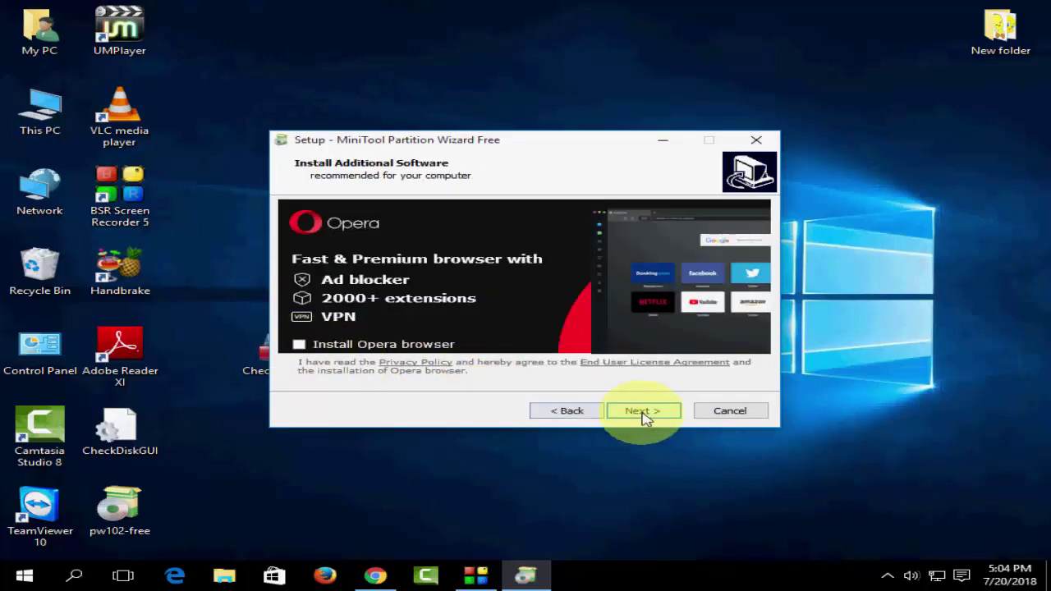
{"action": "left_click", "coordinate": [646, 414]}
{"action": "left_click", "coordinate": [620, 414]}
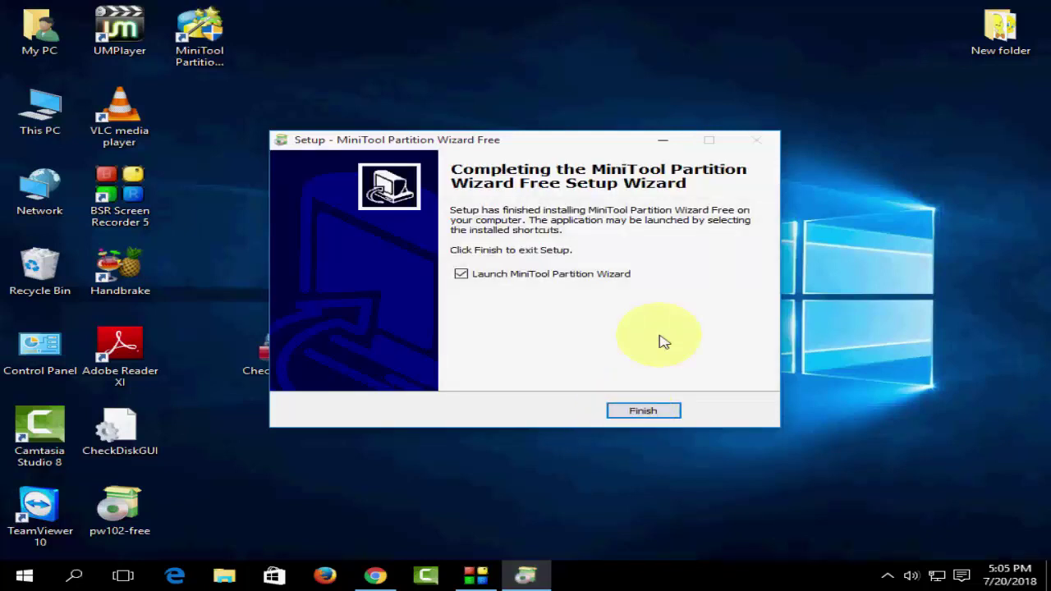
{"action": "left_click", "coordinate": [644, 411]}
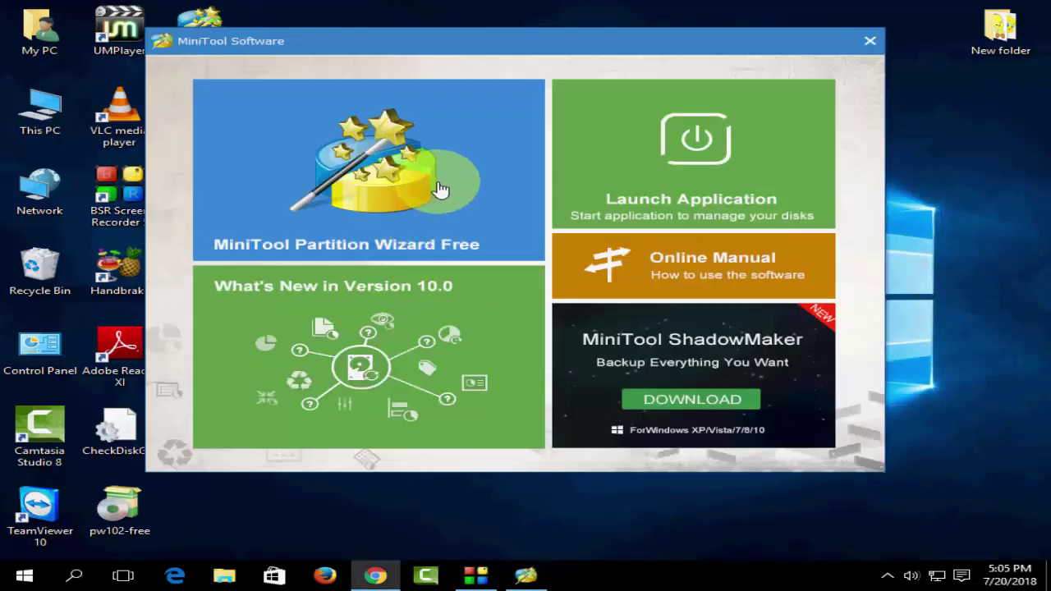
- Launch MiniTool Partition Wizard and open Surface Test for partition C: under Check Partition
{"action": "left_click", "coordinate": [604, 191]}
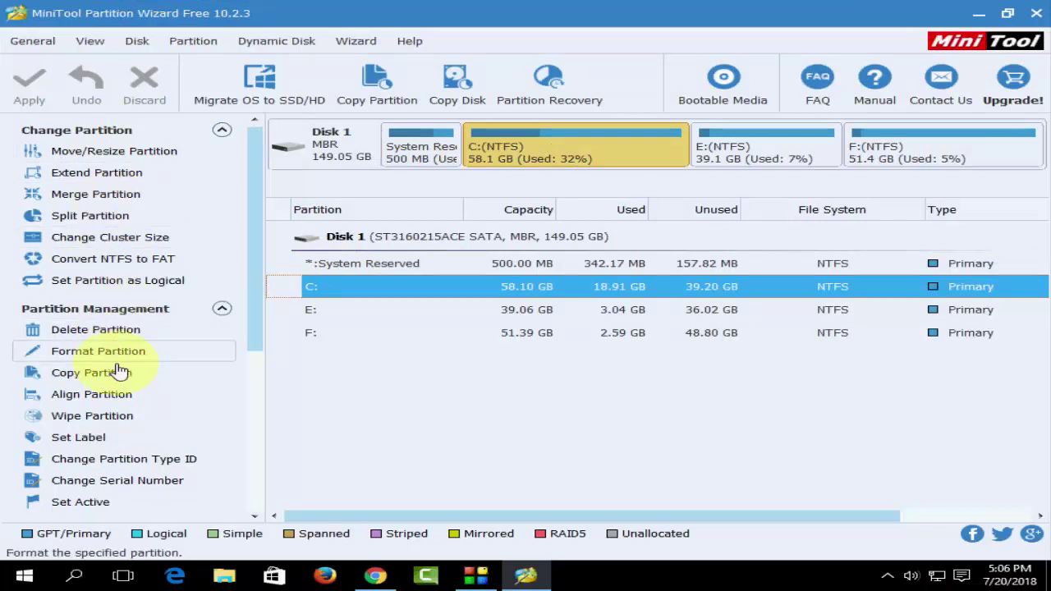
{"action": "scroll", "coordinate": [118, 370], "scroll_direction": "down", "scroll_amount": 3}
{"action": "scroll", "coordinate": [118, 370], "scroll_direction": "down", "scroll_amount": 1}
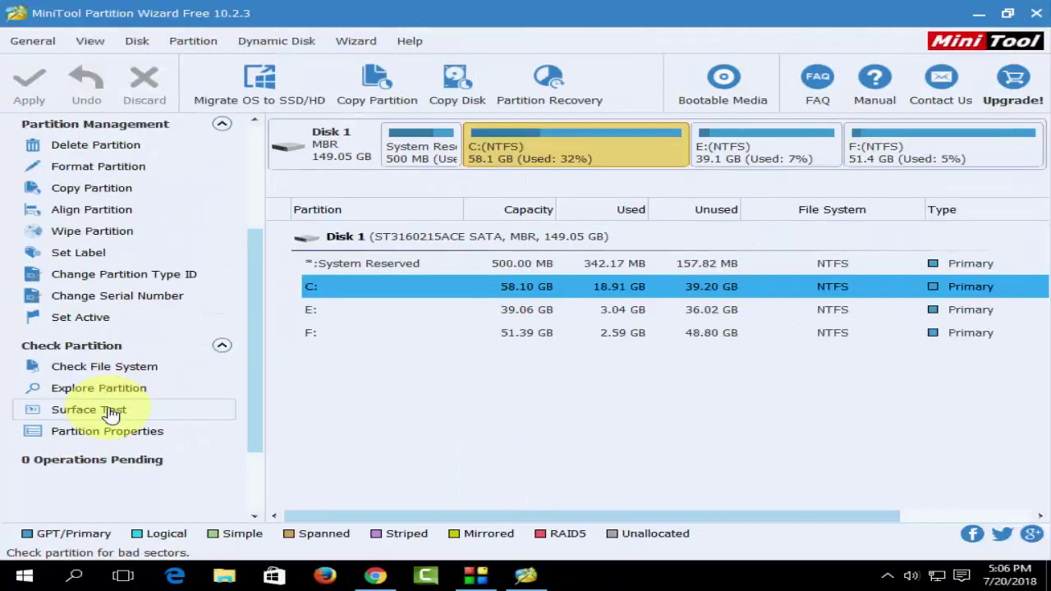
{"action": "left_click", "coordinate": [223, 343]}
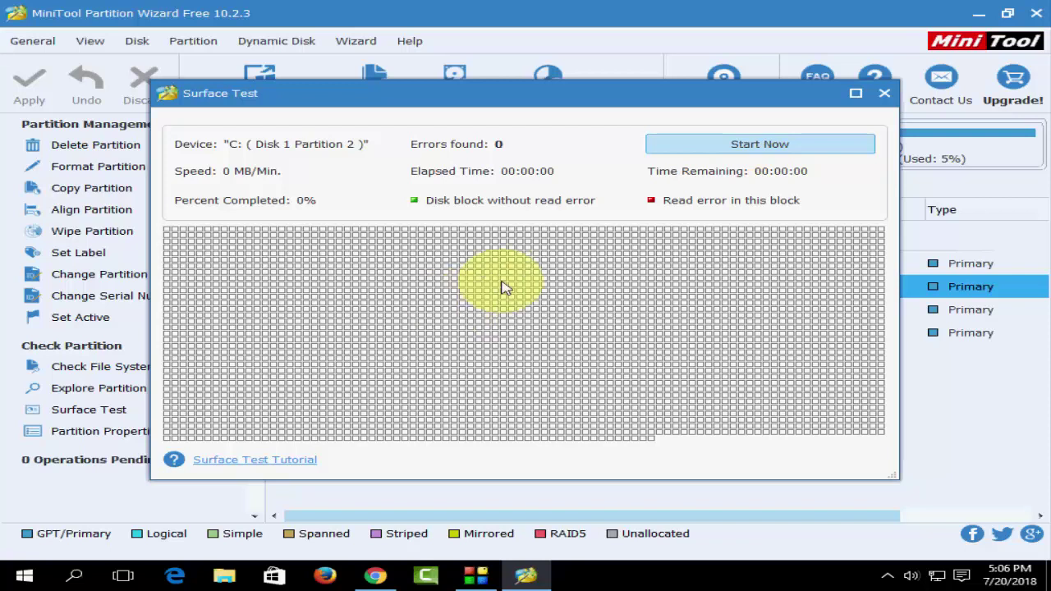
- Start the C: surface scan and let it run with 0 errors, repositioning its window
{"action": "left_click", "coordinate": [751, 153]}
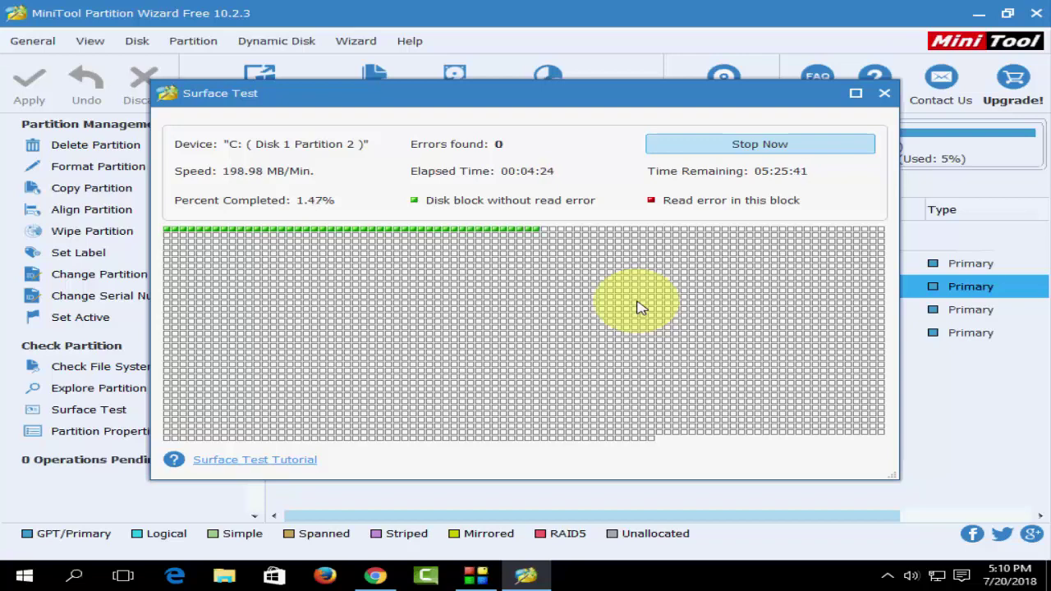
{"action": "left_click_drag", "start_coordinate": [641, 93], "coordinate": [591, 93]}
{"action": "left_click_drag", "start_coordinate": [382, 98], "coordinate": [499, 112]}
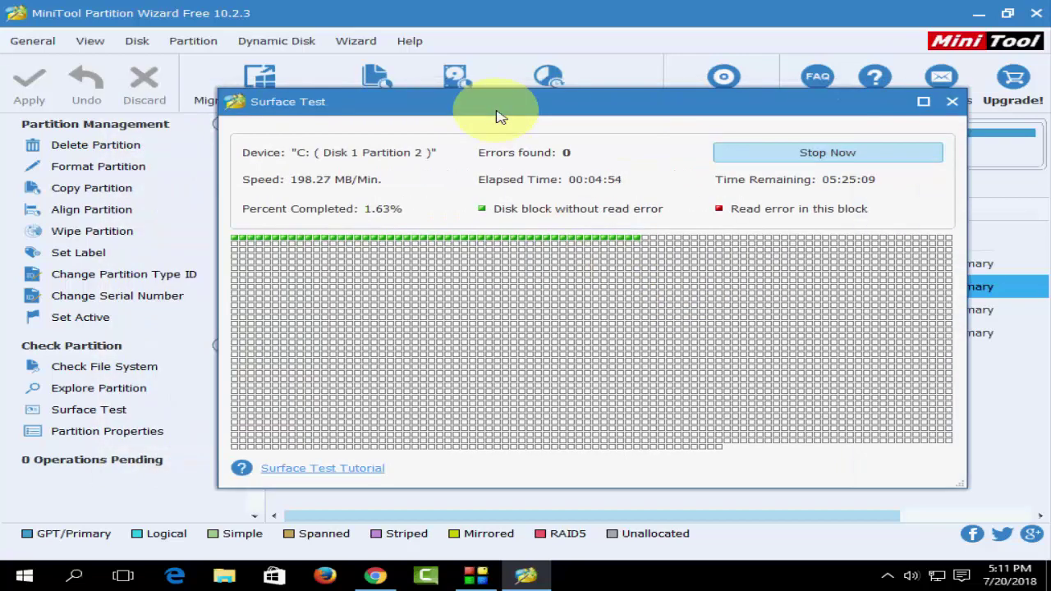